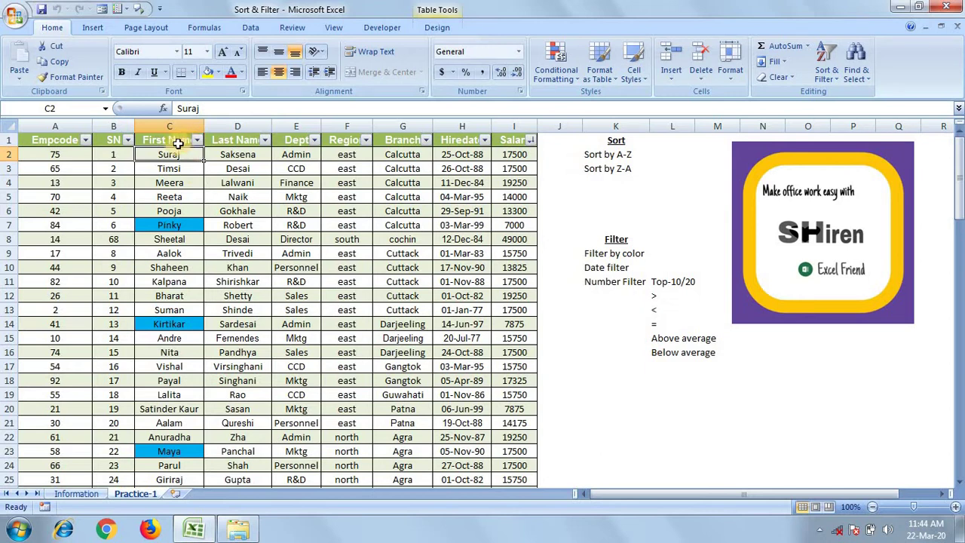
Step: Sort the employee table by the First Name column from A to Z and select the first seven names
{"action": "left_click", "coordinate": [173, 143]}
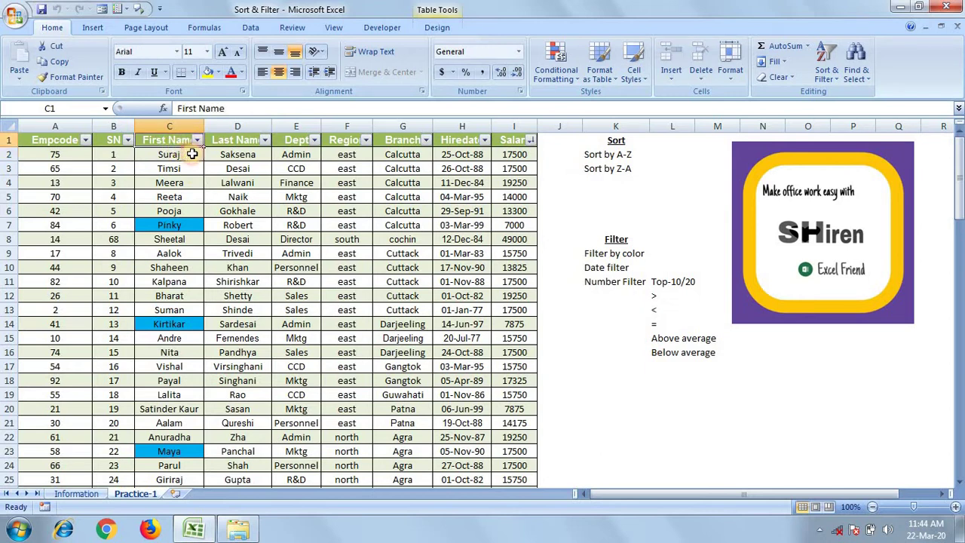
{"action": "left_click", "coordinate": [197, 141]}
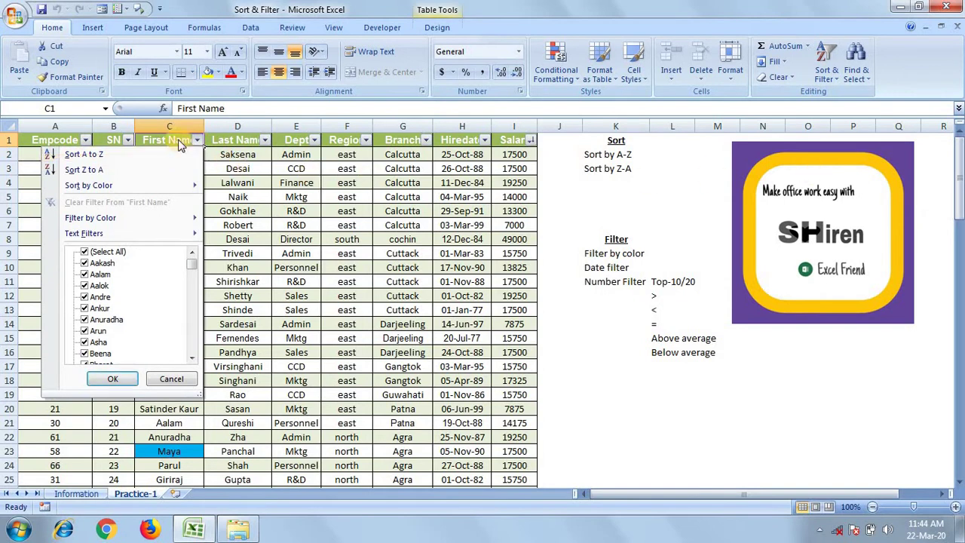
{"action": "left_click", "coordinate": [177, 139]}
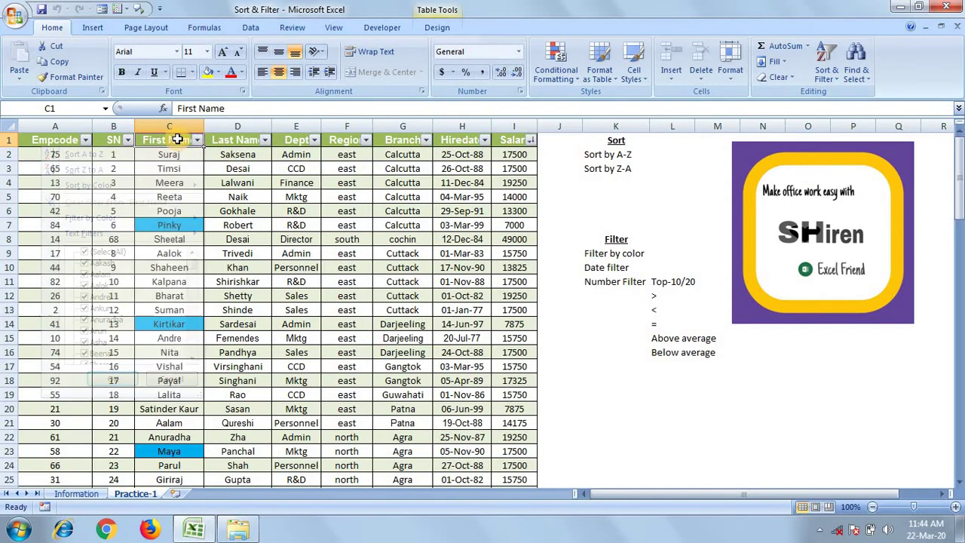
{"action": "left_click", "coordinate": [822, 72]}
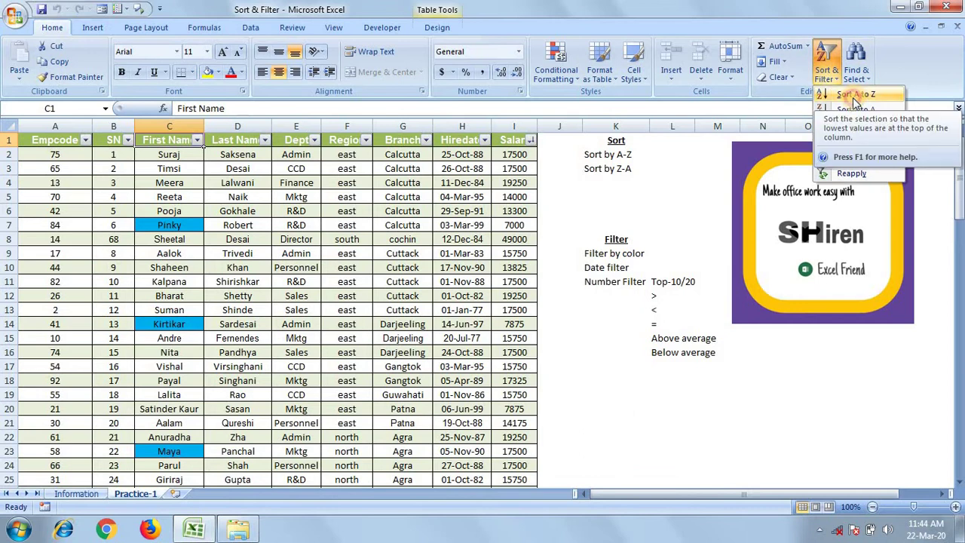
{"action": "left_click", "coordinate": [858, 97]}
{"action": "left_click", "coordinate": [190, 131]}
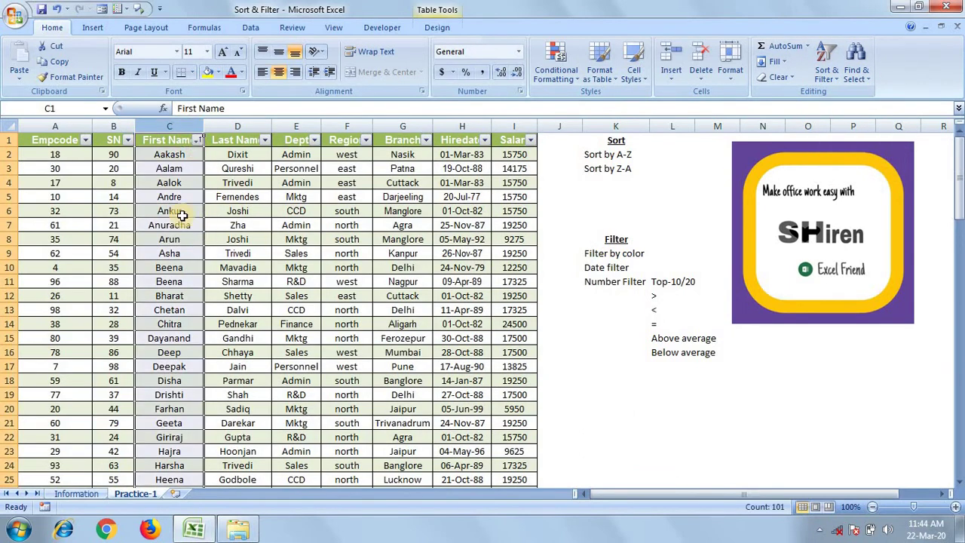
{"action": "left_click_drag", "start_coordinate": [183, 156], "coordinate": [185, 238]}
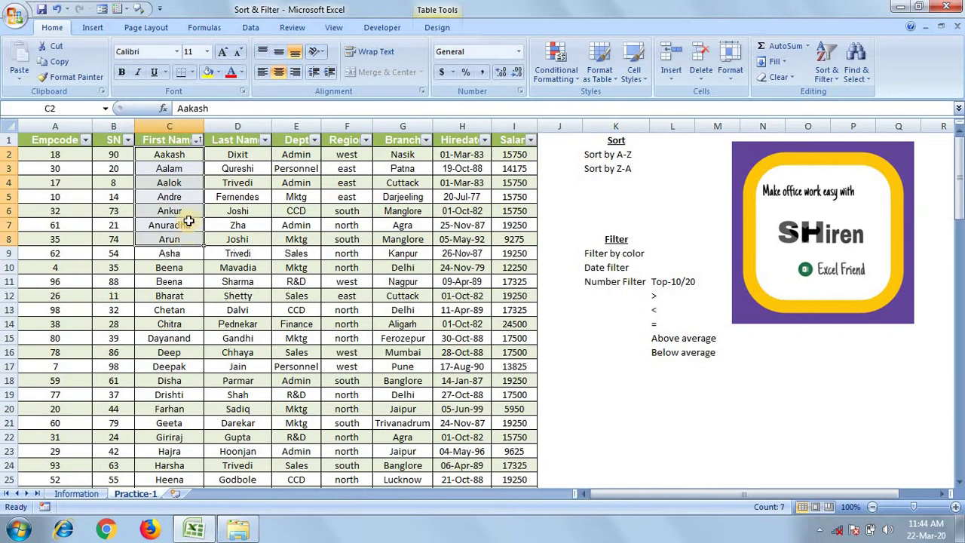
Step: Sort the employee table by the First Name column from Z to A
{"action": "left_click", "coordinate": [182, 154]}
{"action": "left_click", "coordinate": [197, 141]}
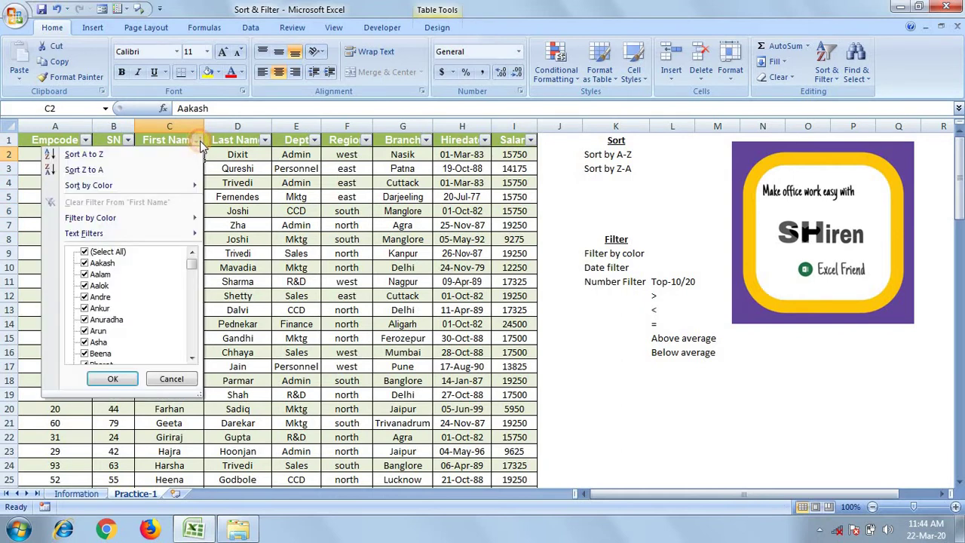
{"action": "left_click", "coordinate": [166, 171]}
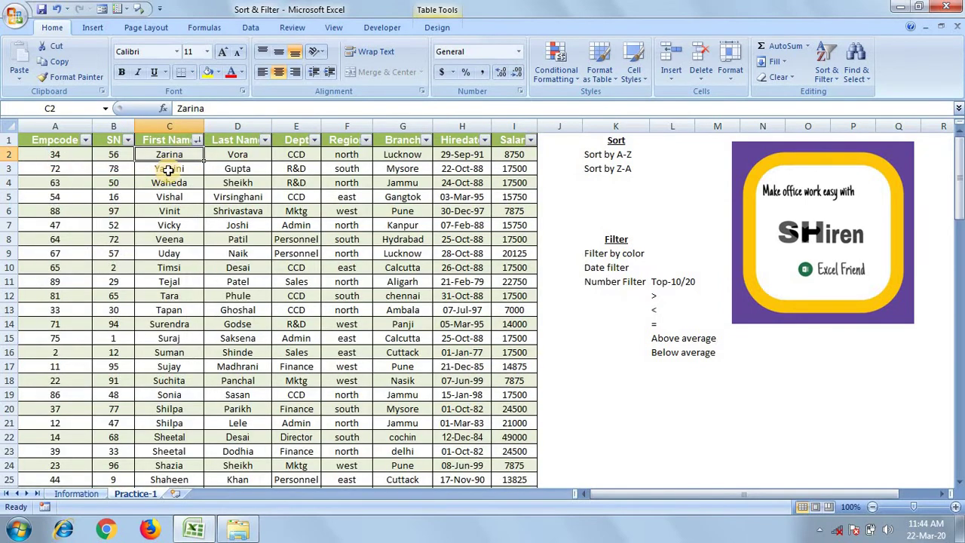
Step: Undo both First Name sorts to restore the table's original row order
{"action": "left_click", "coordinate": [174, 126]}
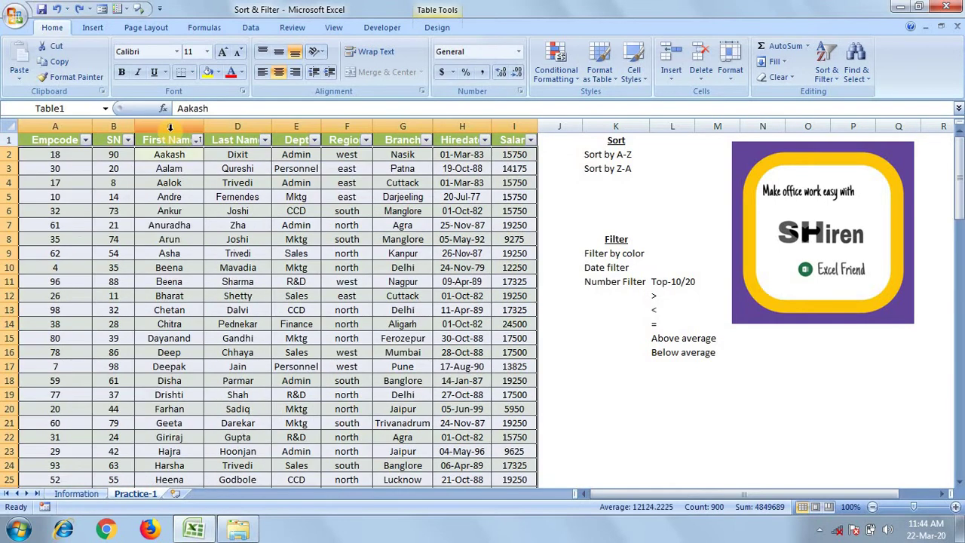
{"action": "key", "text": "ctrl+z"}
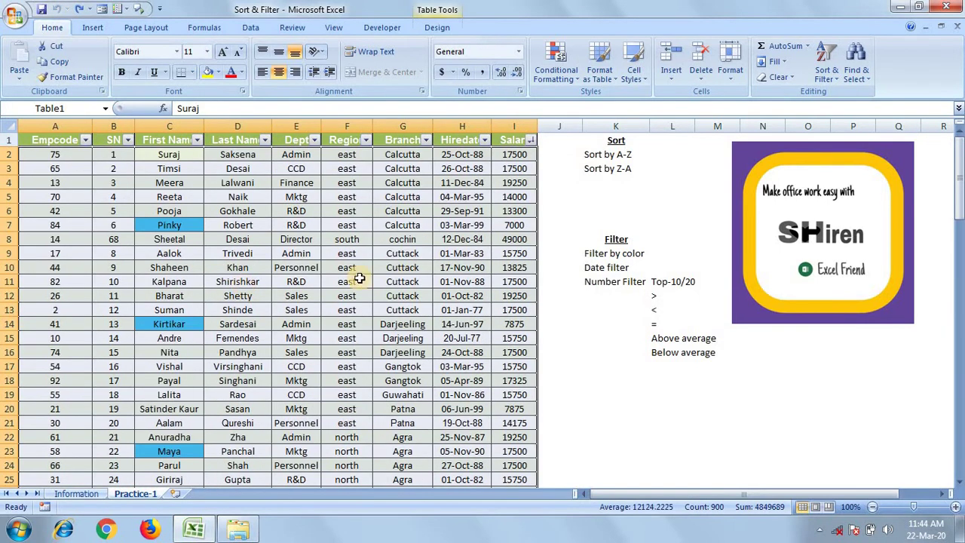
{"action": "left_click", "coordinate": [443, 281]}
Step: Filter the table by the blue fill color of the First Name cell C7, and undo that filter
{"action": "left_click", "coordinate": [628, 241]}
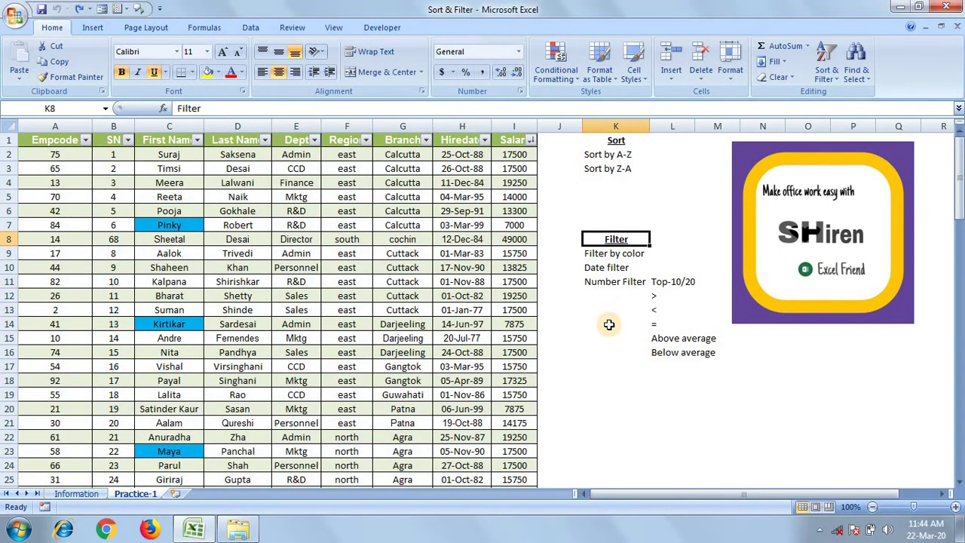
{"action": "left_click", "coordinate": [619, 253]}
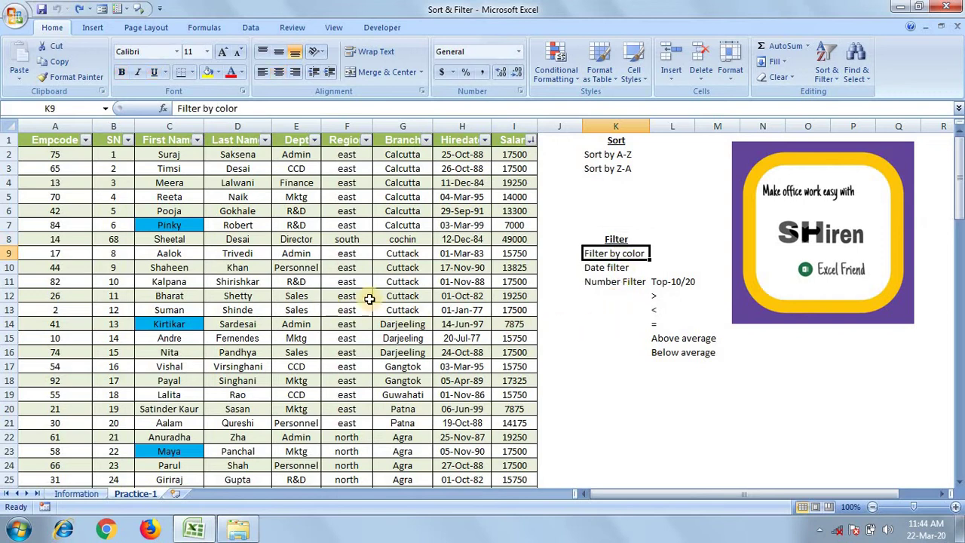
{"action": "left_click", "coordinate": [176, 224]}
{"action": "left_click", "coordinate": [181, 324]}
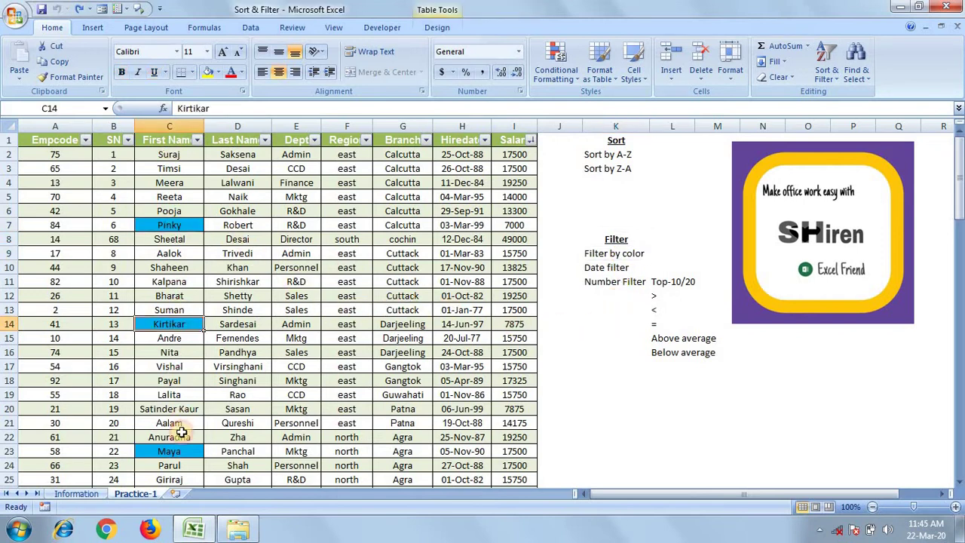
{"action": "left_click", "coordinate": [190, 451]}
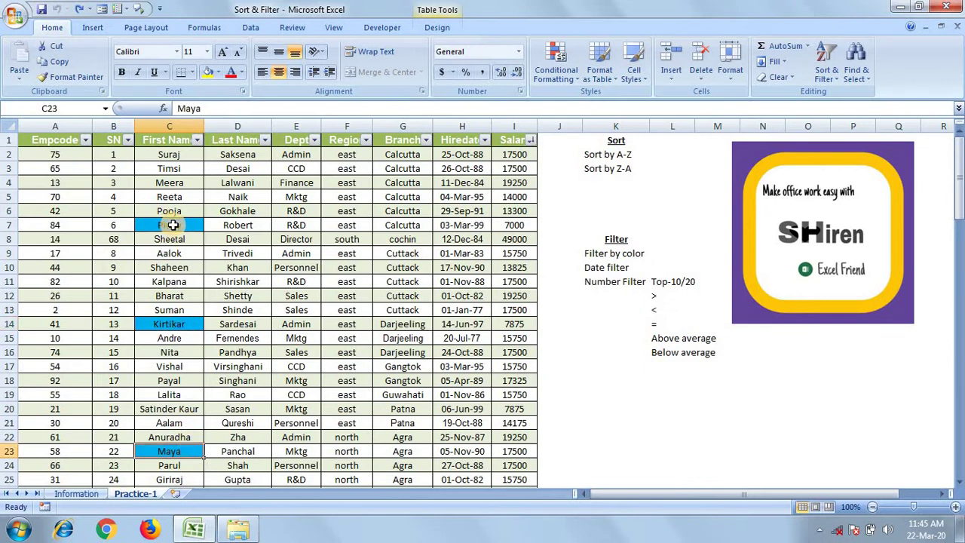
{"action": "left_click", "coordinate": [174, 226]}
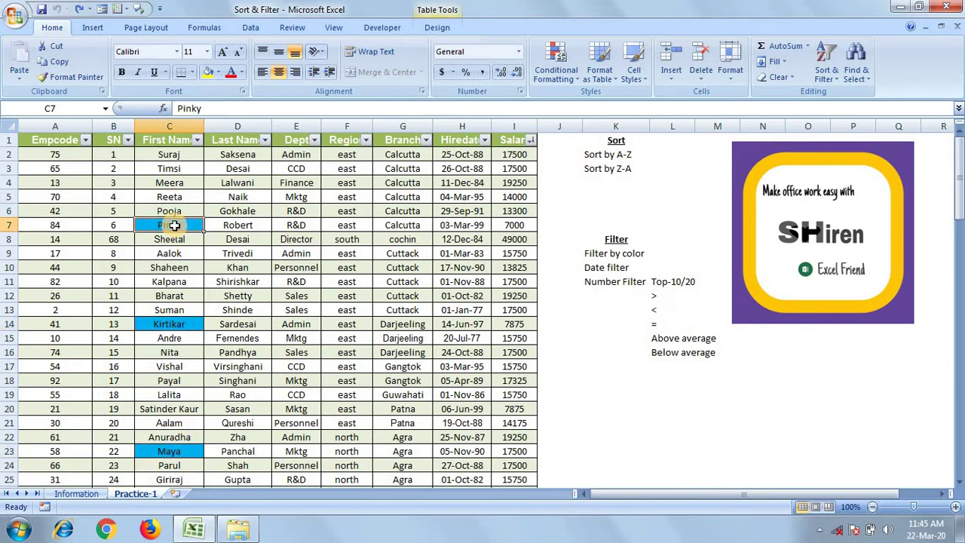
{"action": "right_click", "coordinate": [174, 225]}
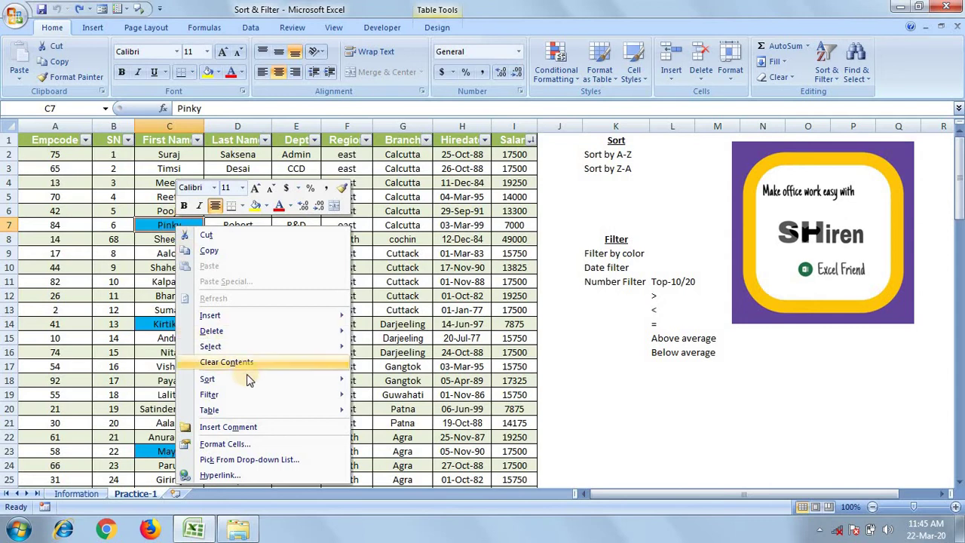
{"action": "mouse_move", "coordinate": [270, 400]}
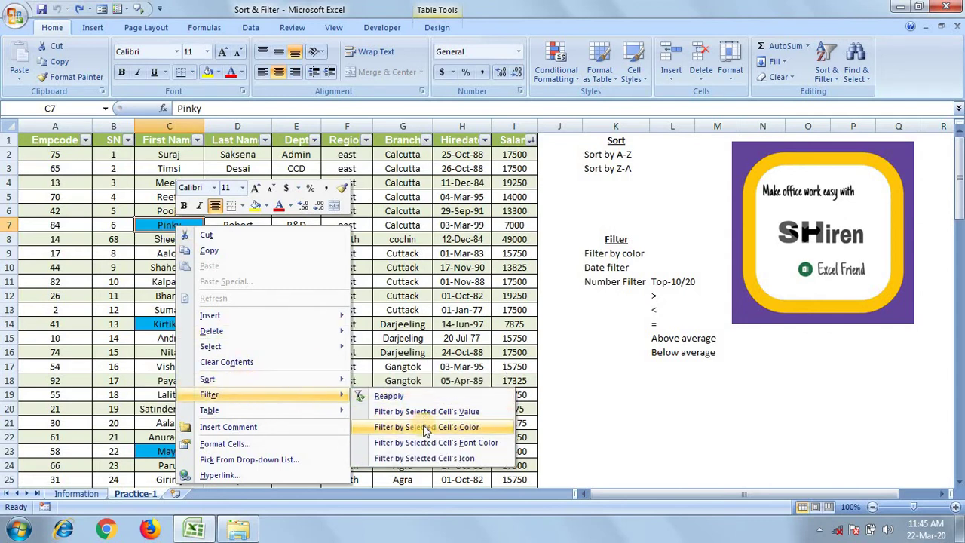
{"action": "left_click", "coordinate": [427, 429]}
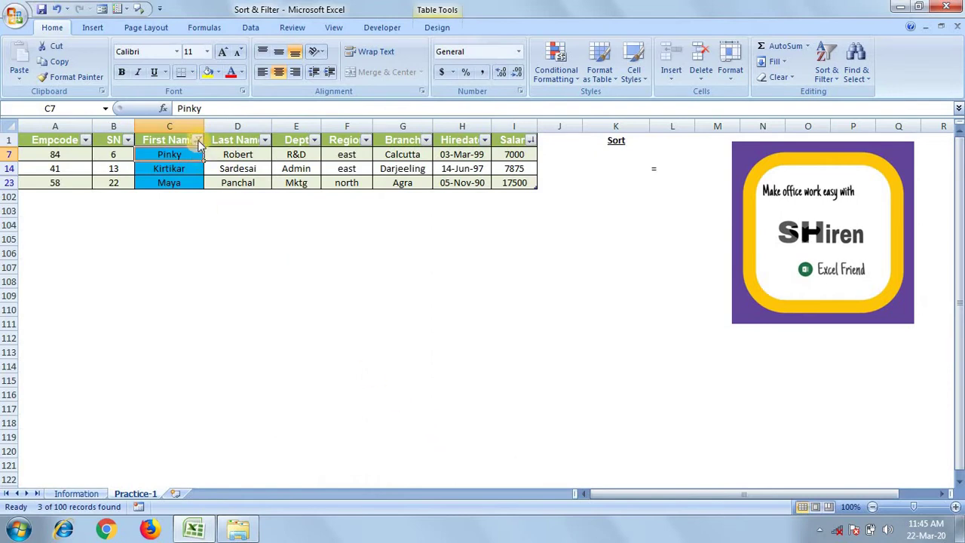
{"action": "key", "text": "ctrl+z"}
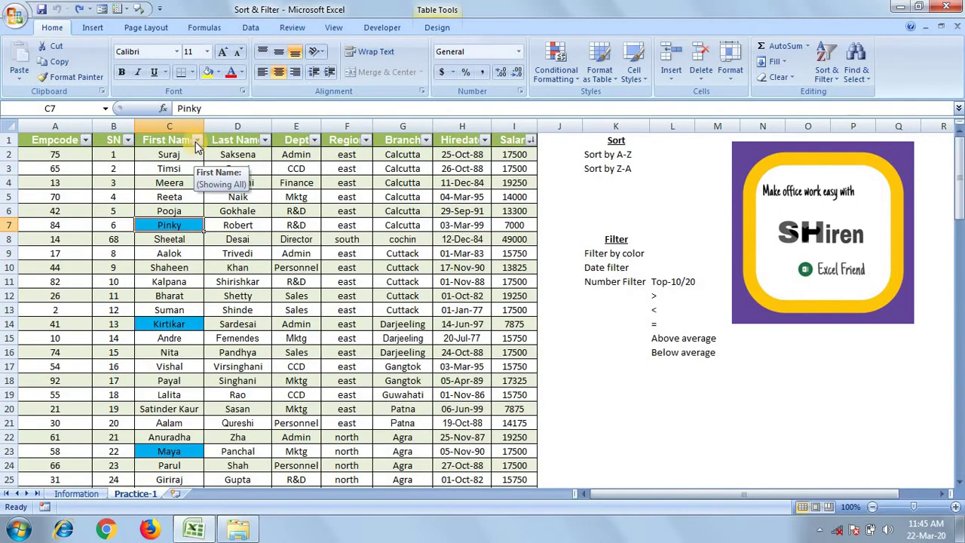
Step: Filter the First Name column by the blue cell color using the column header's filter, and clear the filter again
{"action": "left_click", "coordinate": [195, 140]}
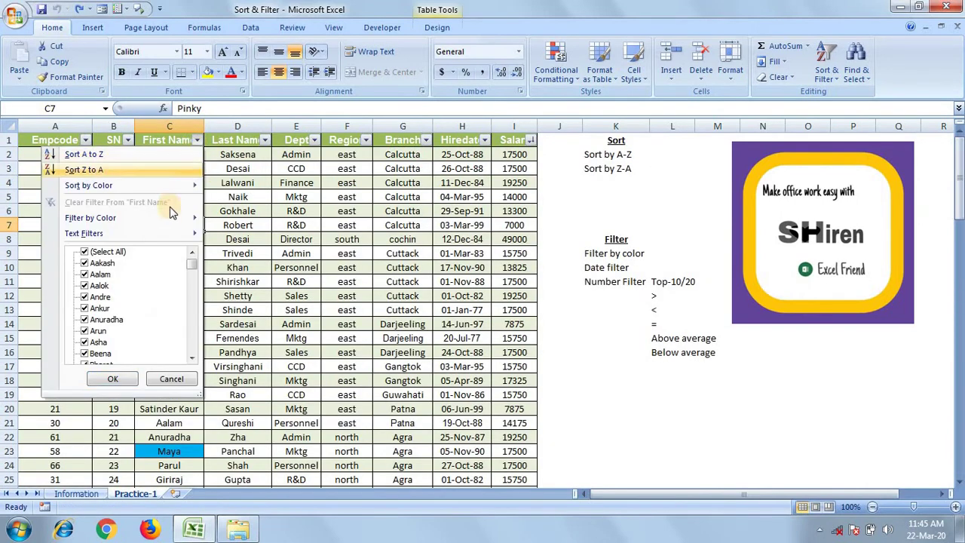
{"action": "mouse_move", "coordinate": [170, 223]}
{"action": "left_click", "coordinate": [242, 236]}
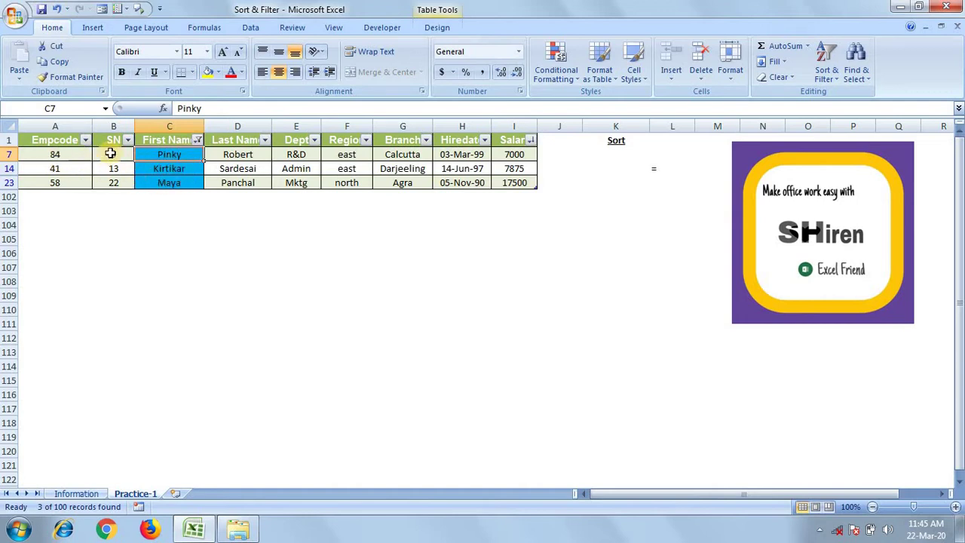
{"action": "left_click", "coordinate": [197, 141]}
{"action": "left_click", "coordinate": [150, 204]}
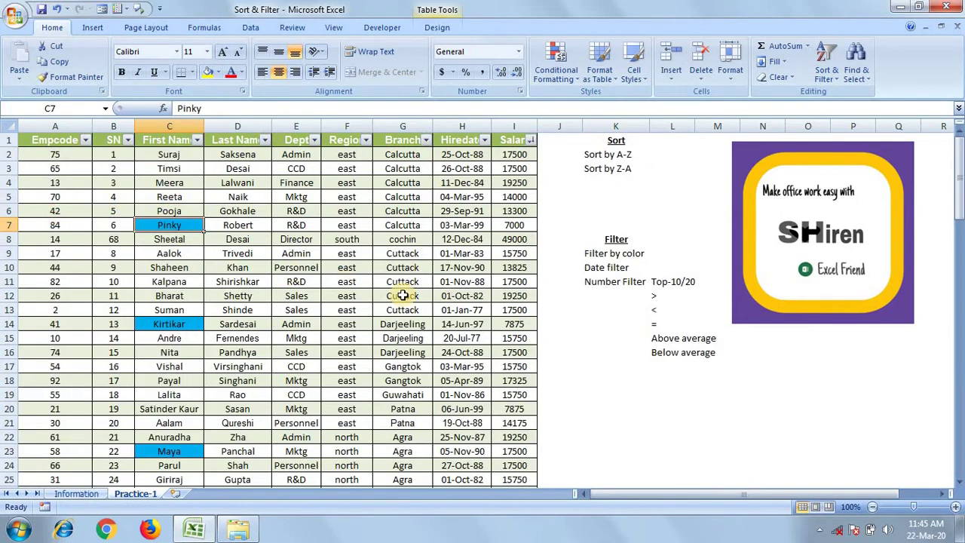
Step: Examine the date filter options for the Hiredate column, including its year list and the months grouped under 1999
{"action": "left_click", "coordinate": [618, 269]}
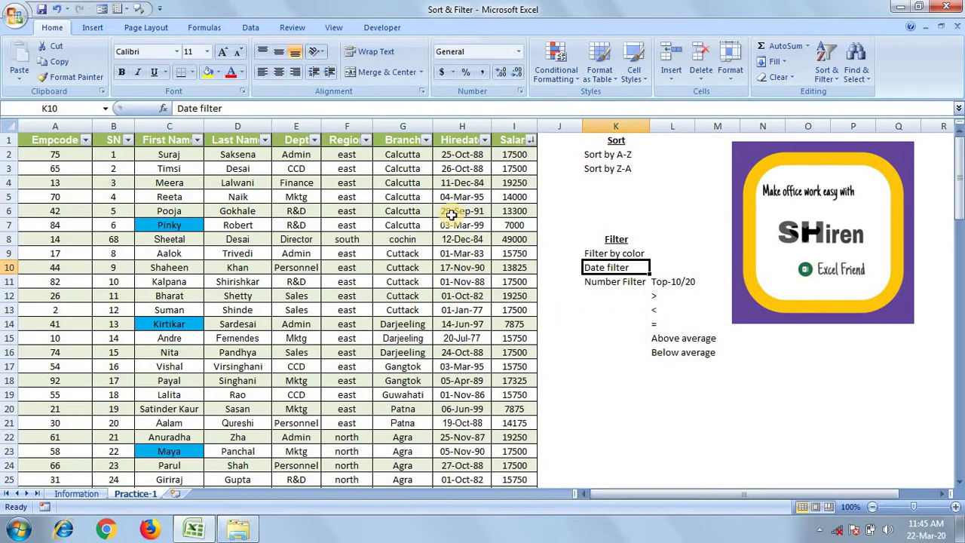
{"action": "left_click", "coordinate": [463, 120]}
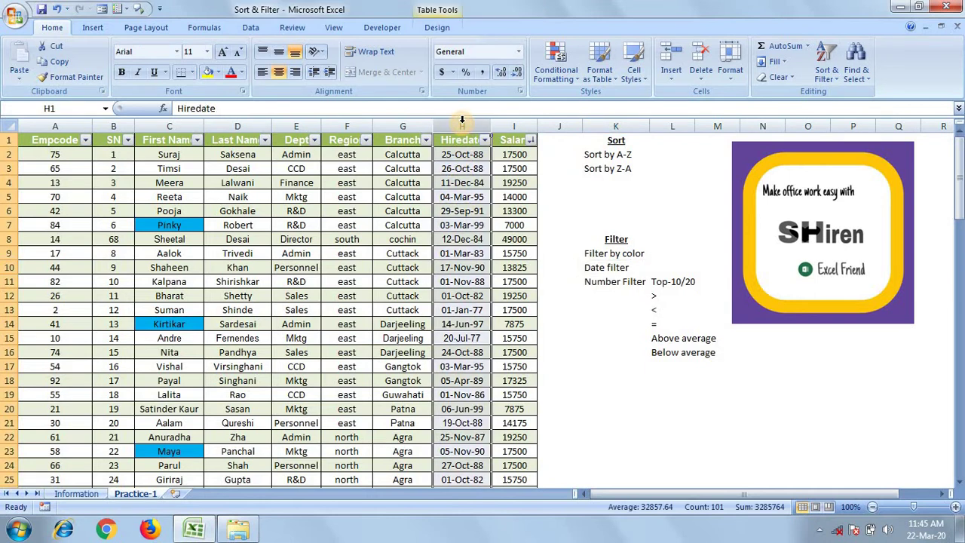
{"action": "left_click", "coordinate": [452, 252]}
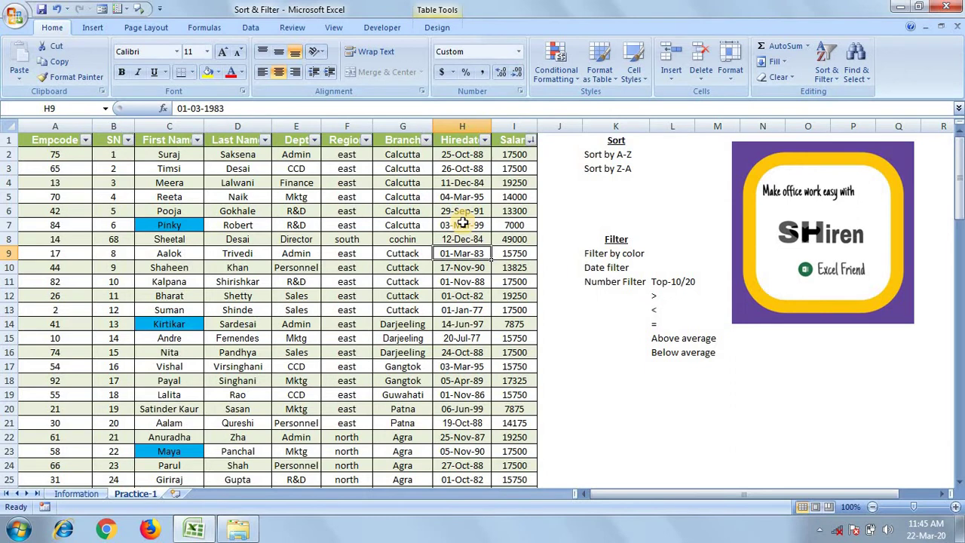
{"action": "left_click", "coordinate": [484, 155]}
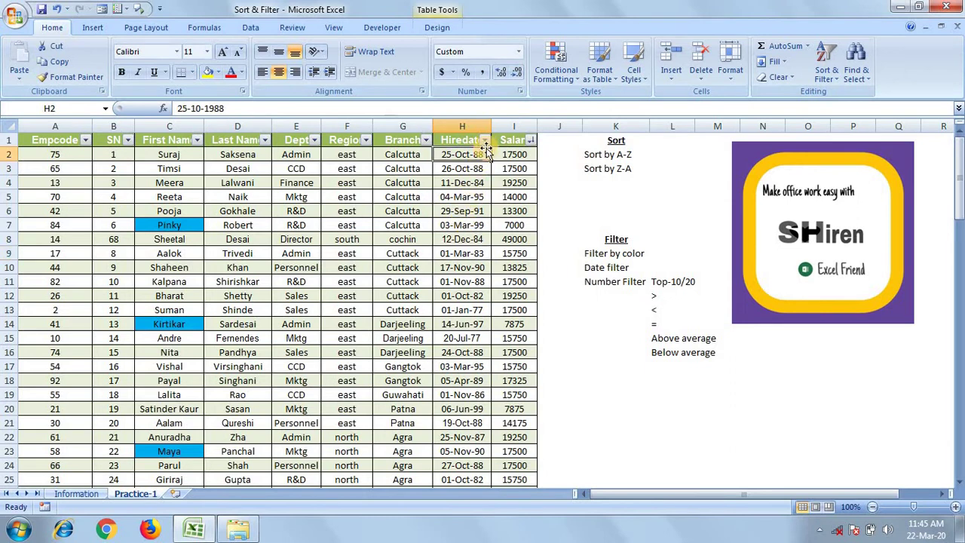
{"action": "left_click", "coordinate": [485, 143]}
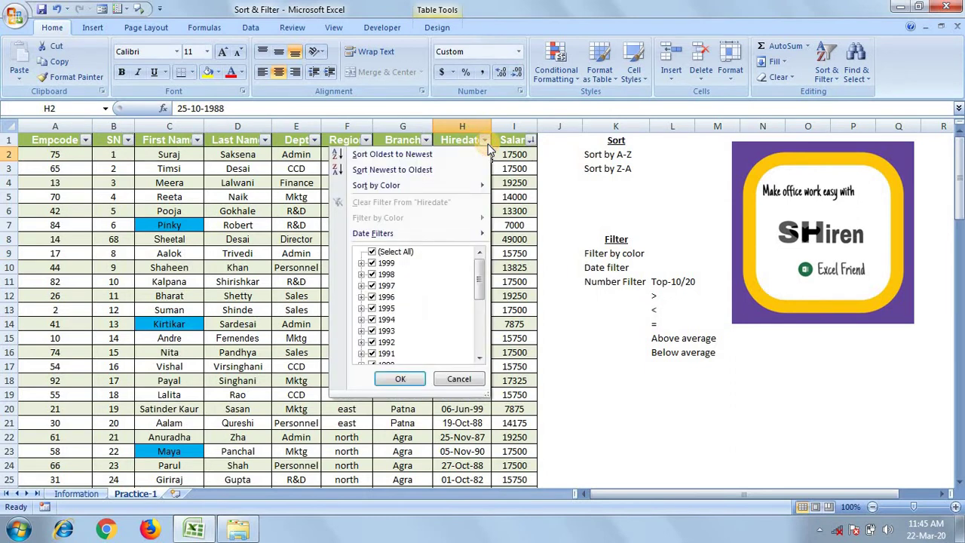
{"action": "mouse_move", "coordinate": [451, 238]}
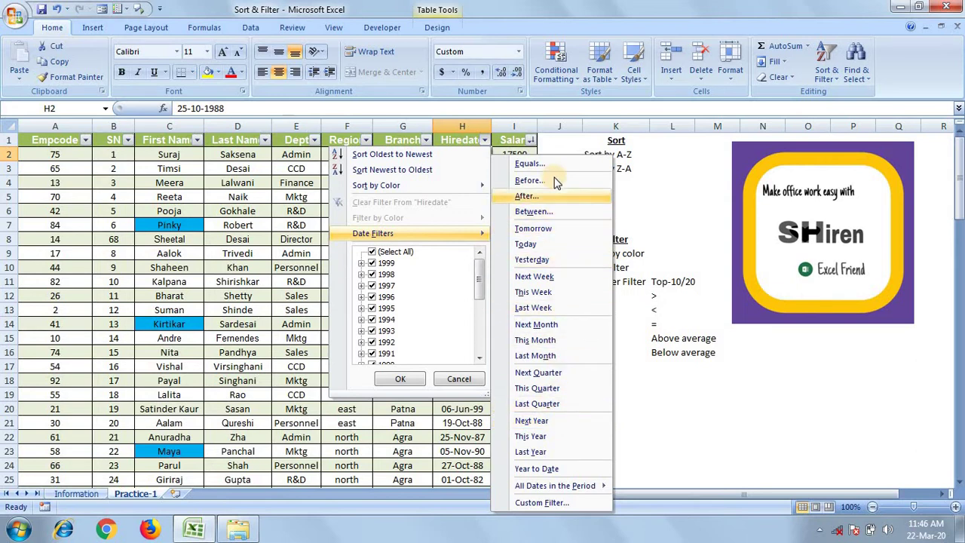
{"action": "left_click", "coordinate": [373, 253]}
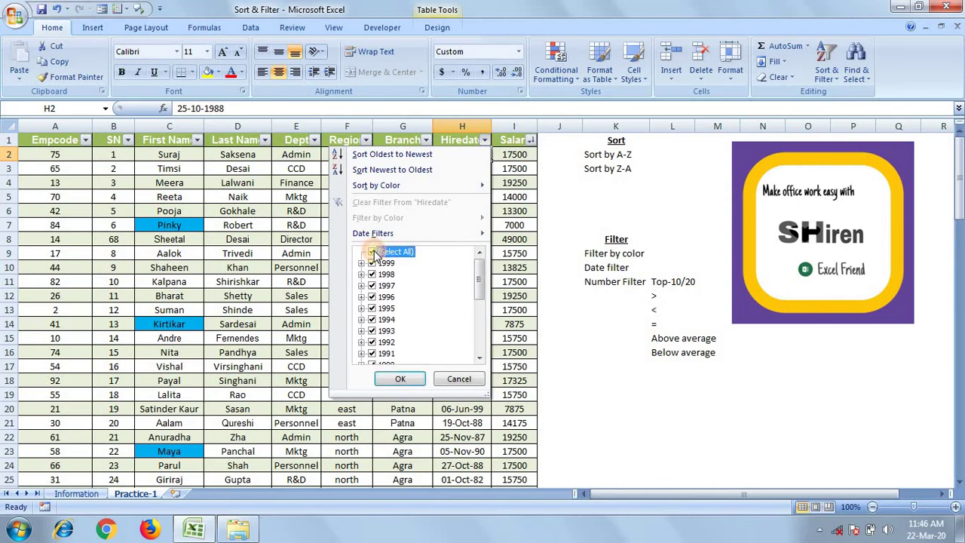
{"action": "left_click", "coordinate": [373, 253]}
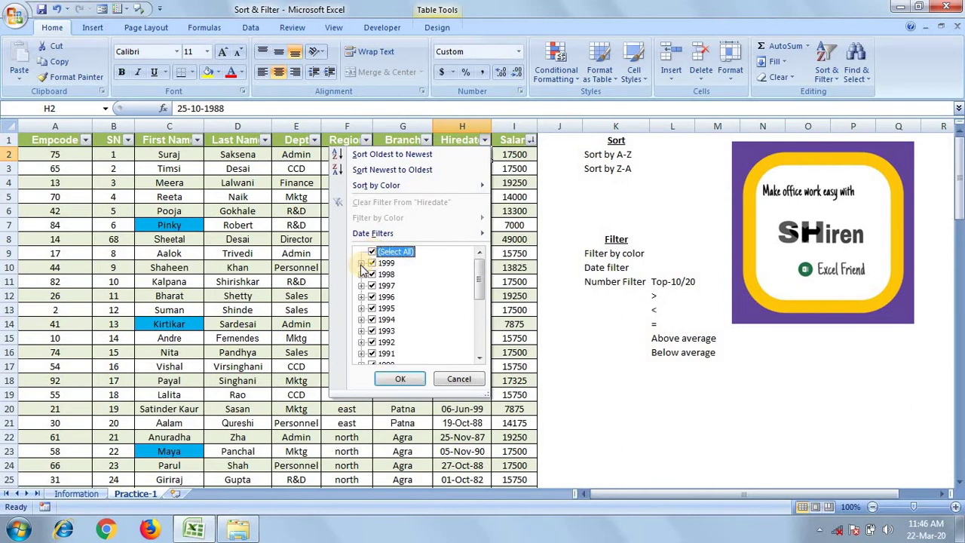
{"action": "left_click", "coordinate": [361, 263]}
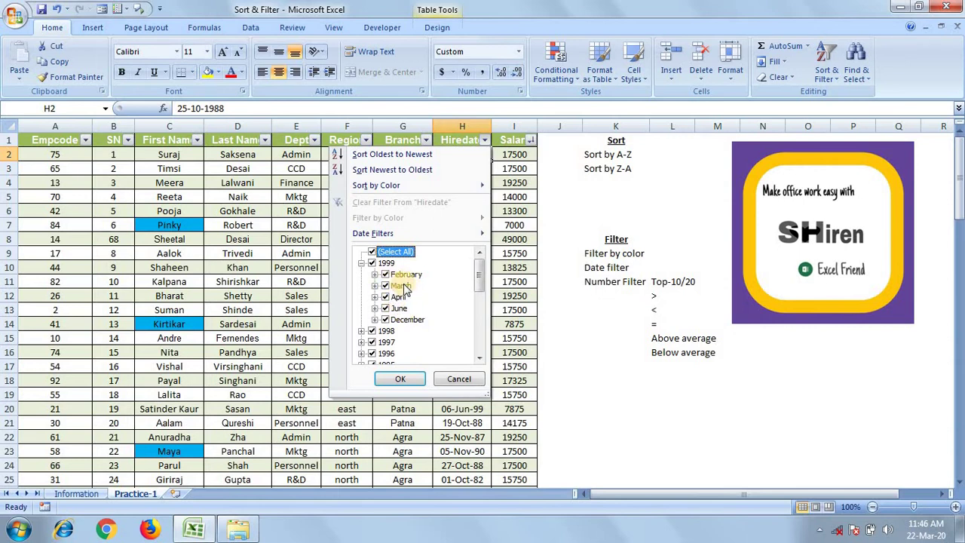
{"action": "left_click", "coordinate": [362, 263]}
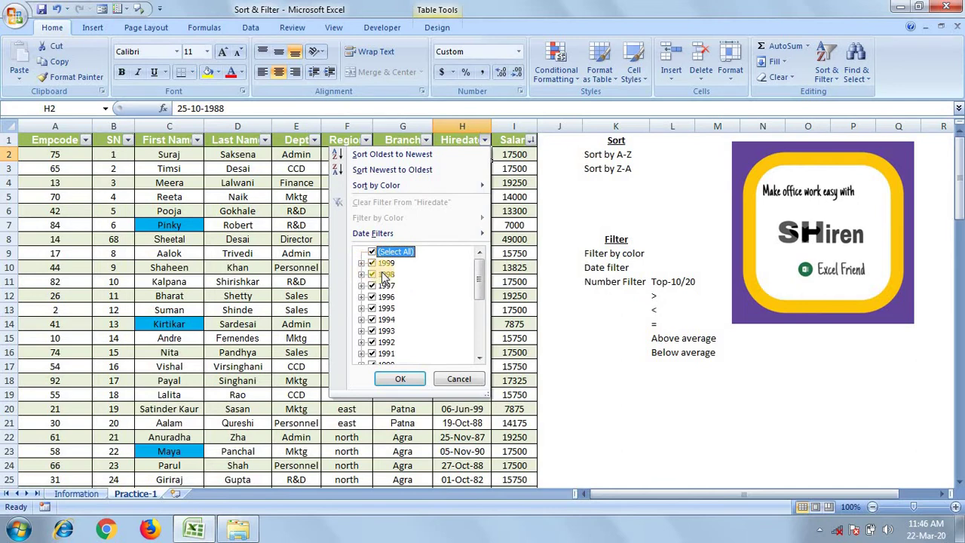
{"action": "left_click", "coordinate": [238, 298]}
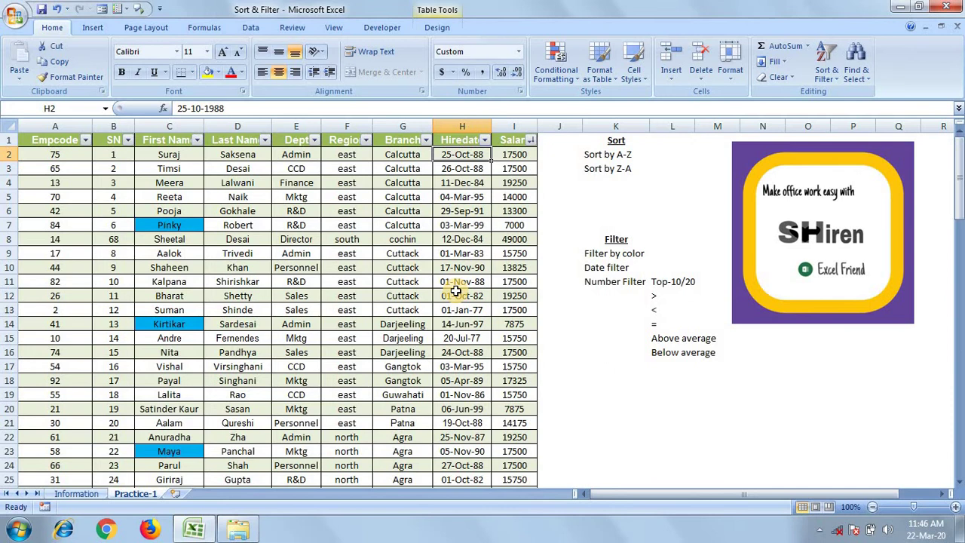
{"action": "left_click", "coordinate": [517, 126]}
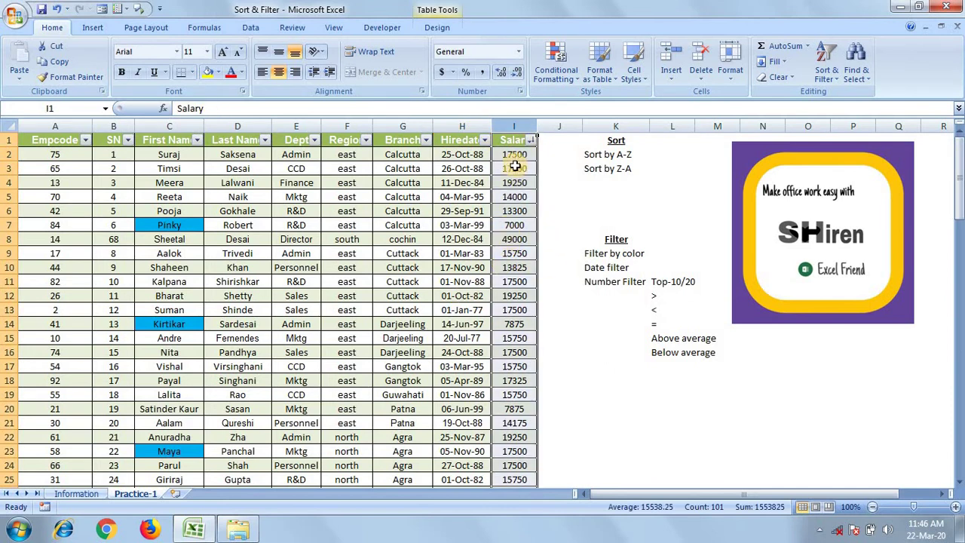
{"action": "left_click_drag", "start_coordinate": [517, 234], "coordinate": [528, 324]}
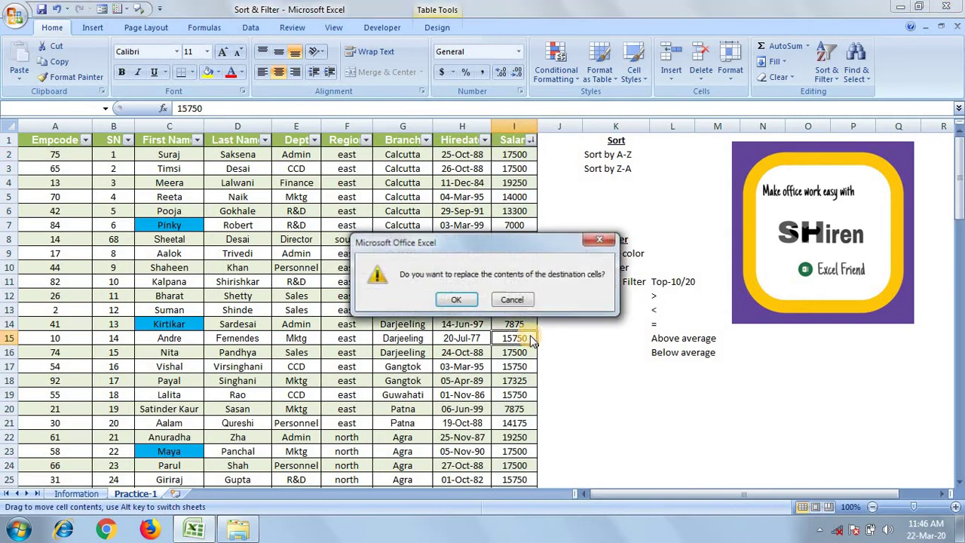
{"action": "left_click", "coordinate": [519, 298]}
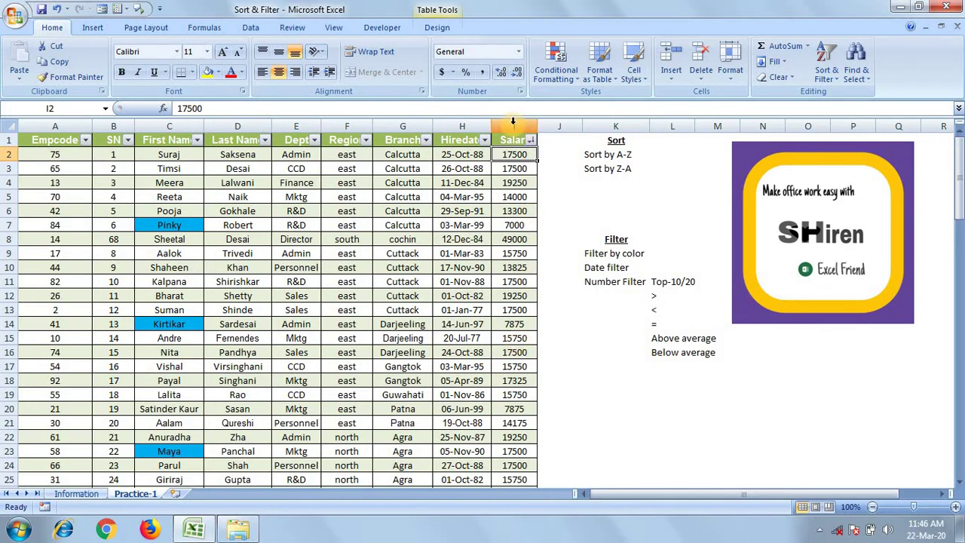
Step: Filter the Salary column with a number filter to show the top 10 items
{"action": "left_click", "coordinate": [532, 142]}
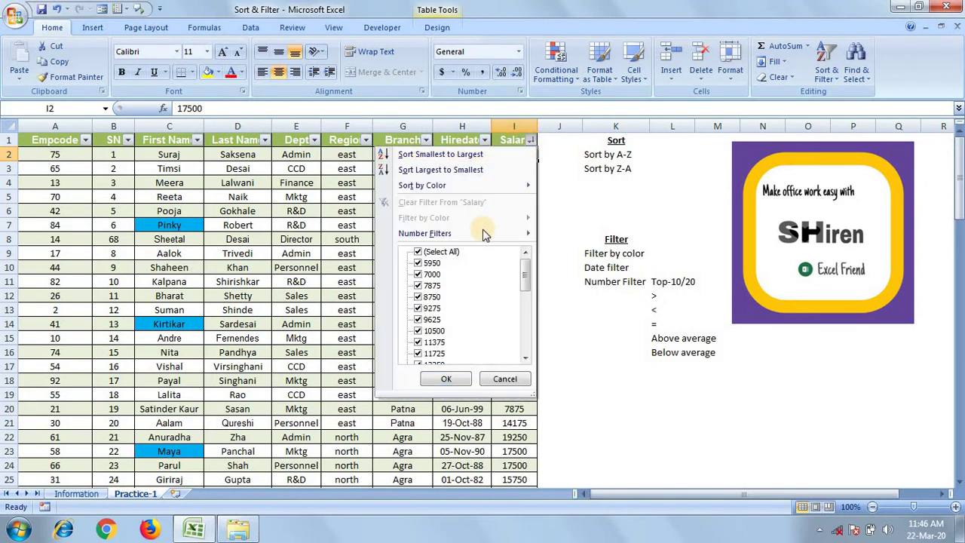
{"action": "mouse_move", "coordinate": [485, 237]}
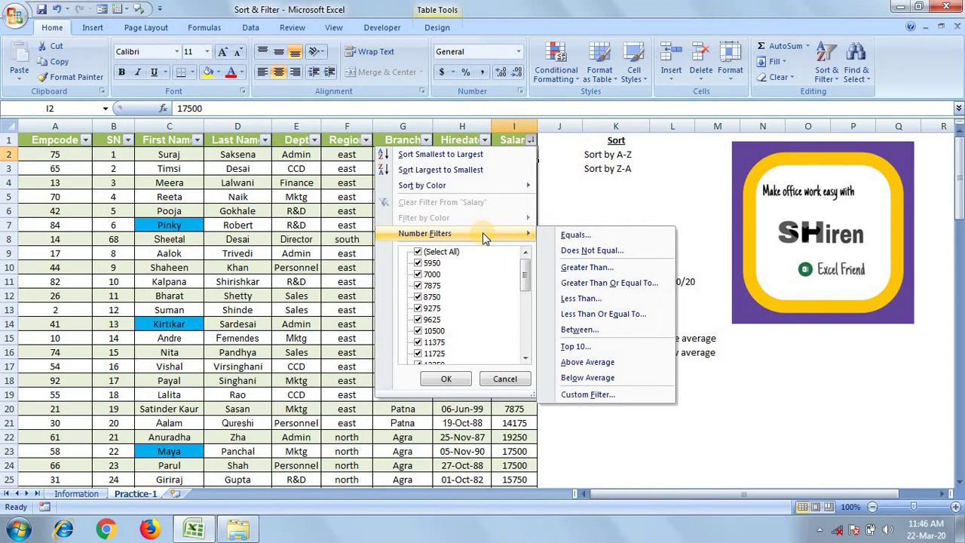
{"action": "left_click", "coordinate": [617, 348]}
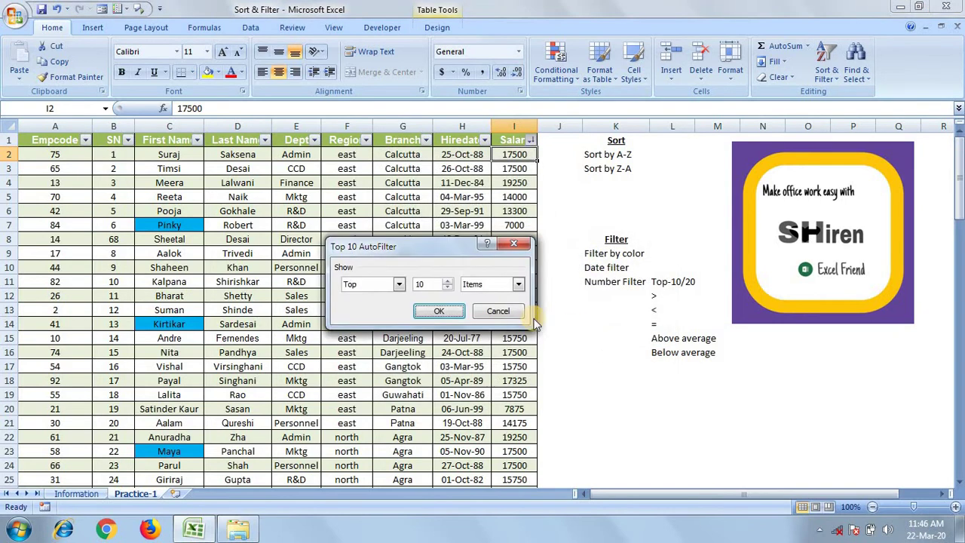
{"action": "left_click", "coordinate": [433, 312]}
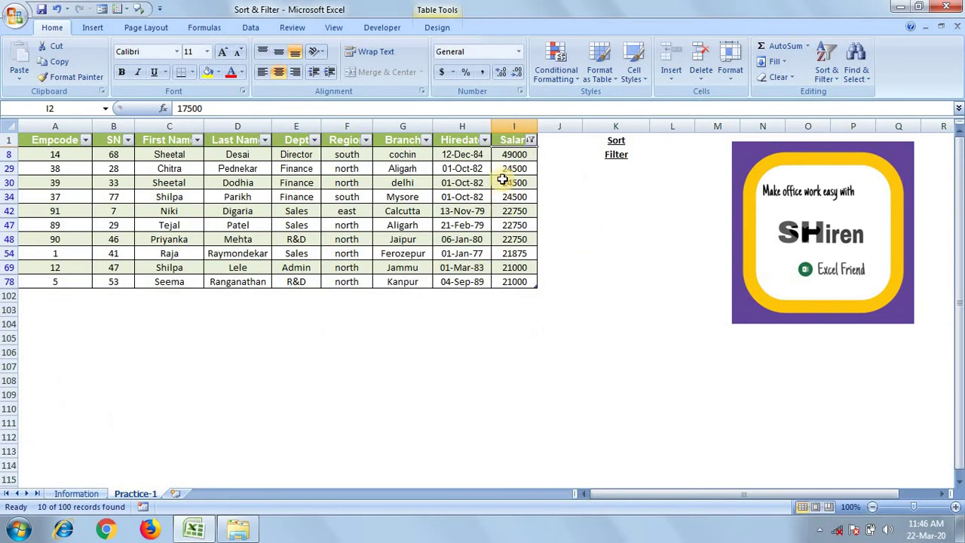
Step: Examine the filtered salaries from the highest to the lowest, and select all the visible Salary values
{"action": "left_click", "coordinate": [509, 155]}
{"action": "left_click_drag", "start_coordinate": [516, 169], "coordinate": [519, 184]}
{"action": "left_click_drag", "start_coordinate": [527, 268], "coordinate": [528, 280]}
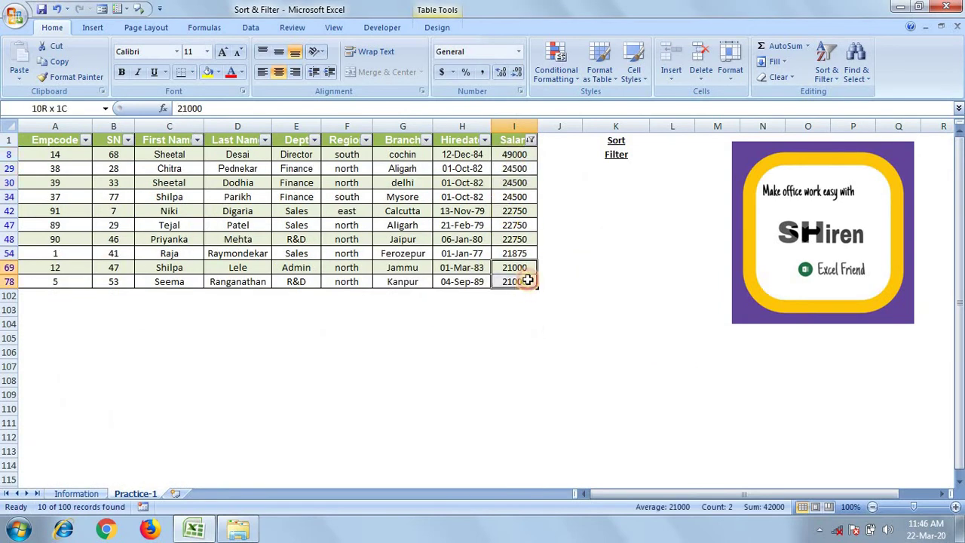
{"action": "double_click", "coordinate": [517, 156]}
{"action": "left_click_drag", "start_coordinate": [517, 157], "coordinate": [516, 248]}
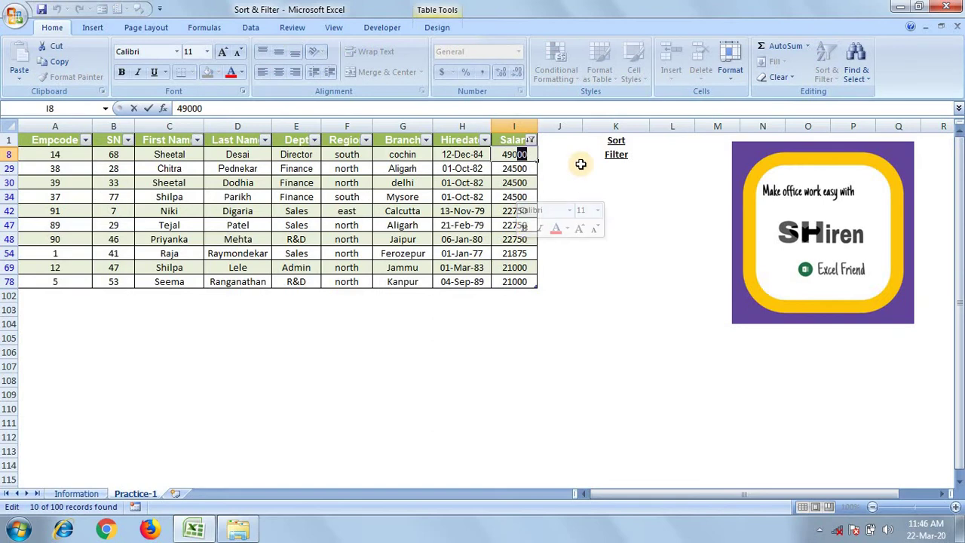
{"action": "left_click", "coordinate": [577, 166]}
{"action": "left_click_drag", "start_coordinate": [513, 154], "coordinate": [522, 284]}
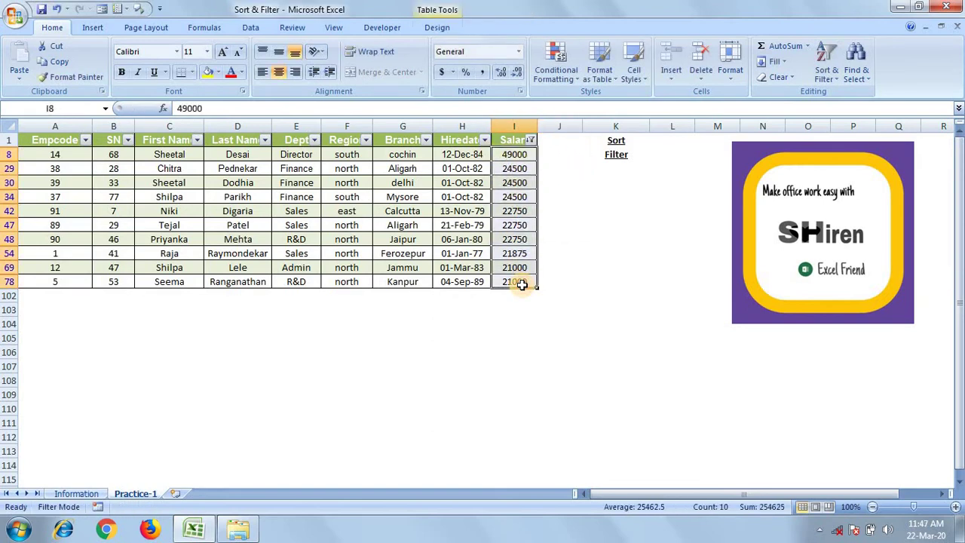
Step: Clear the filter from the Salary column and review its number filter options, including Above Average and Below Average, without applying one
{"action": "left_click", "coordinate": [531, 140]}
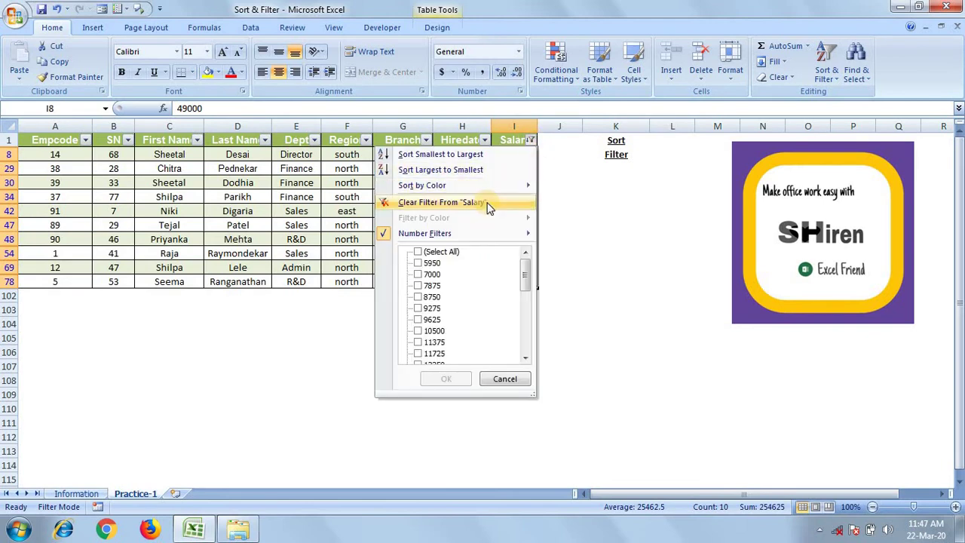
{"action": "left_click", "coordinate": [488, 205]}
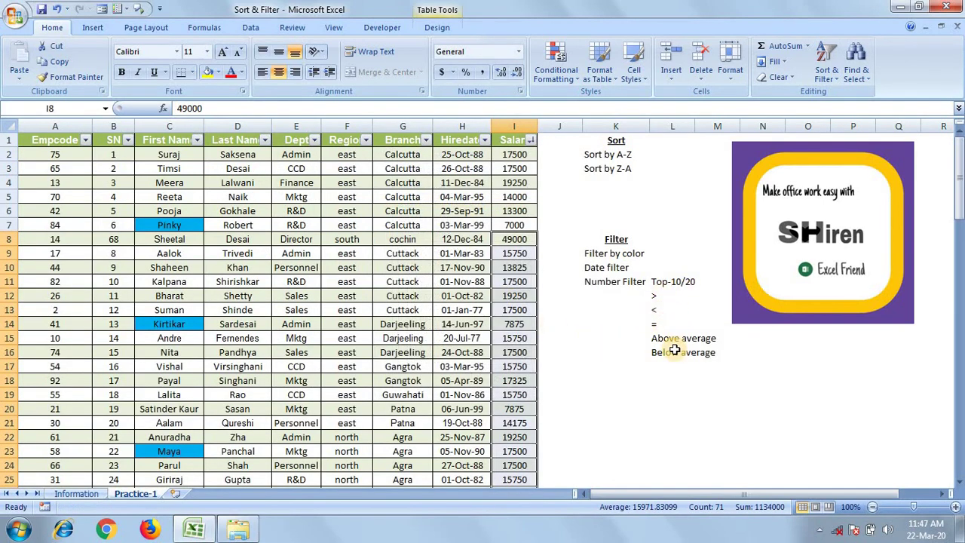
{"action": "left_click", "coordinate": [531, 142]}
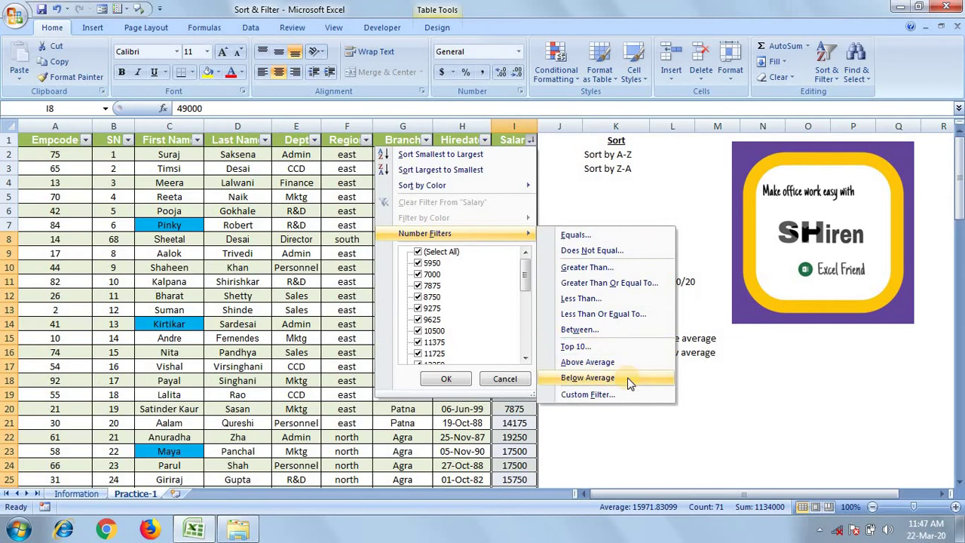
{"action": "left_click", "coordinate": [653, 169]}
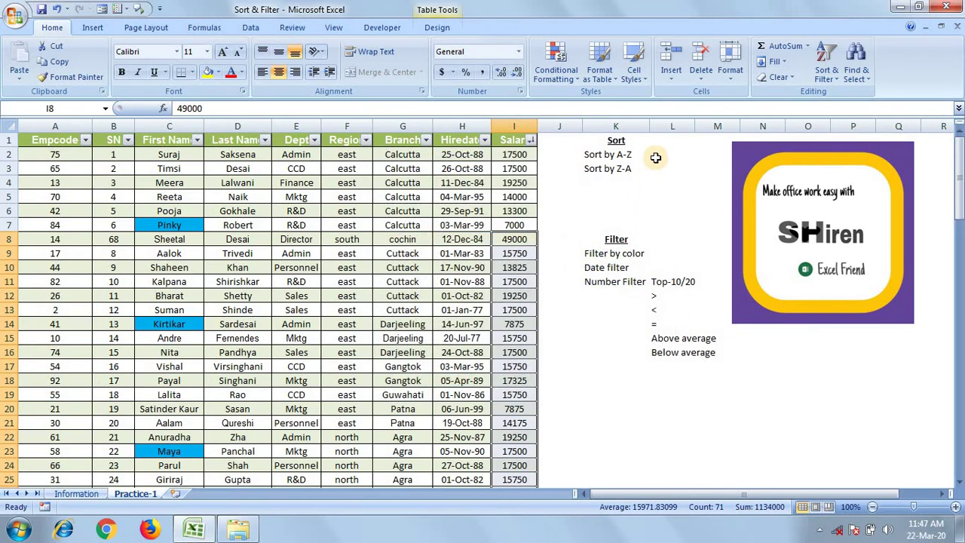